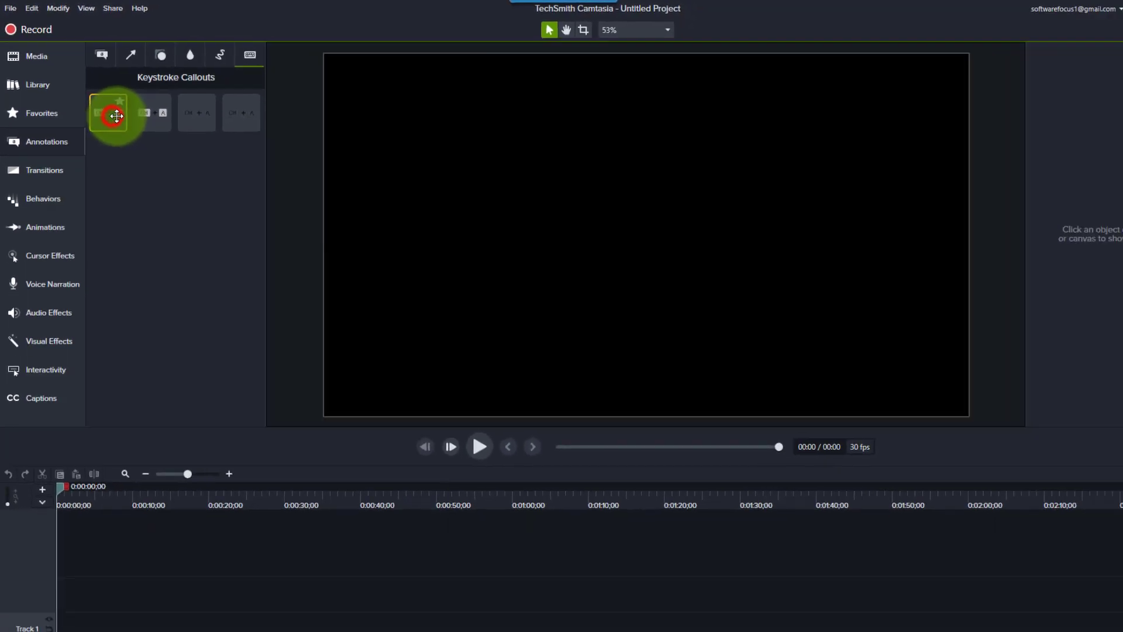
- Place Traditional, Gray and Clear Ctrl+A keystroke callouts on the black canvas to try them out
{"action": "left_click_drag", "start_coordinate": [164, 170], "coordinate": [711, 247]}
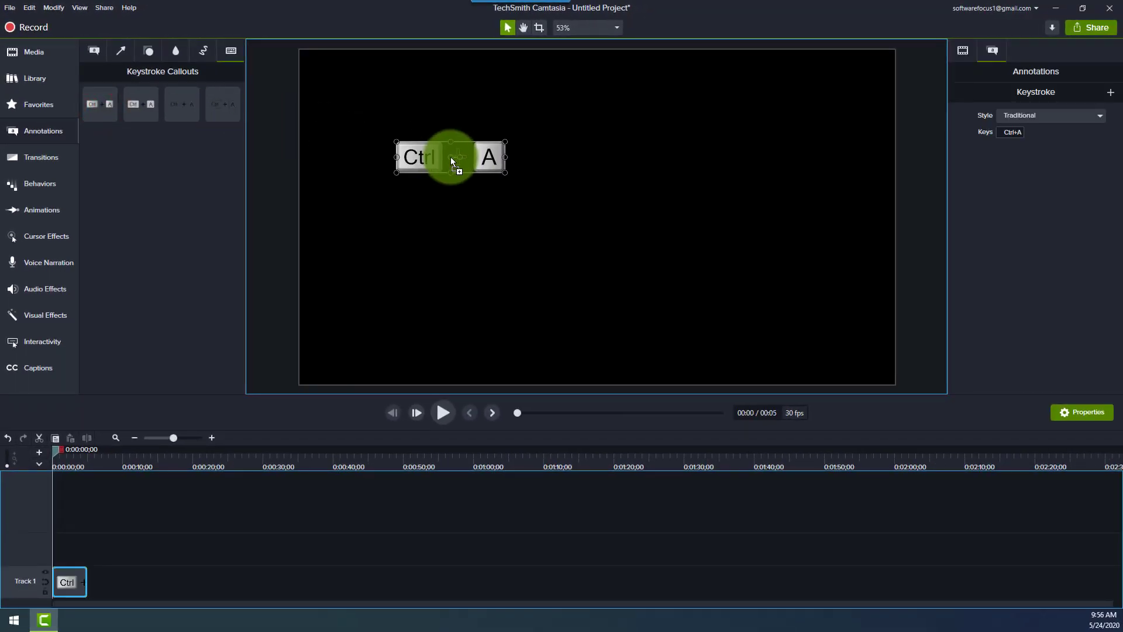
{"action": "left_click_drag", "start_coordinate": [133, 104], "coordinate": [29, 574]}
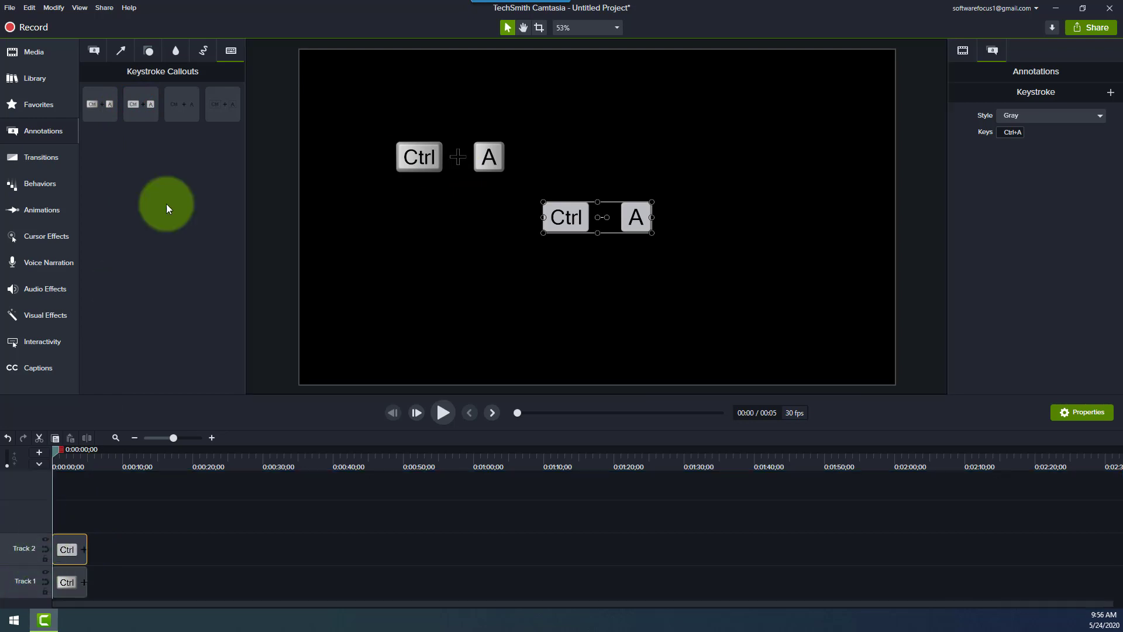
{"action": "right_click", "coordinate": [182, 111]}
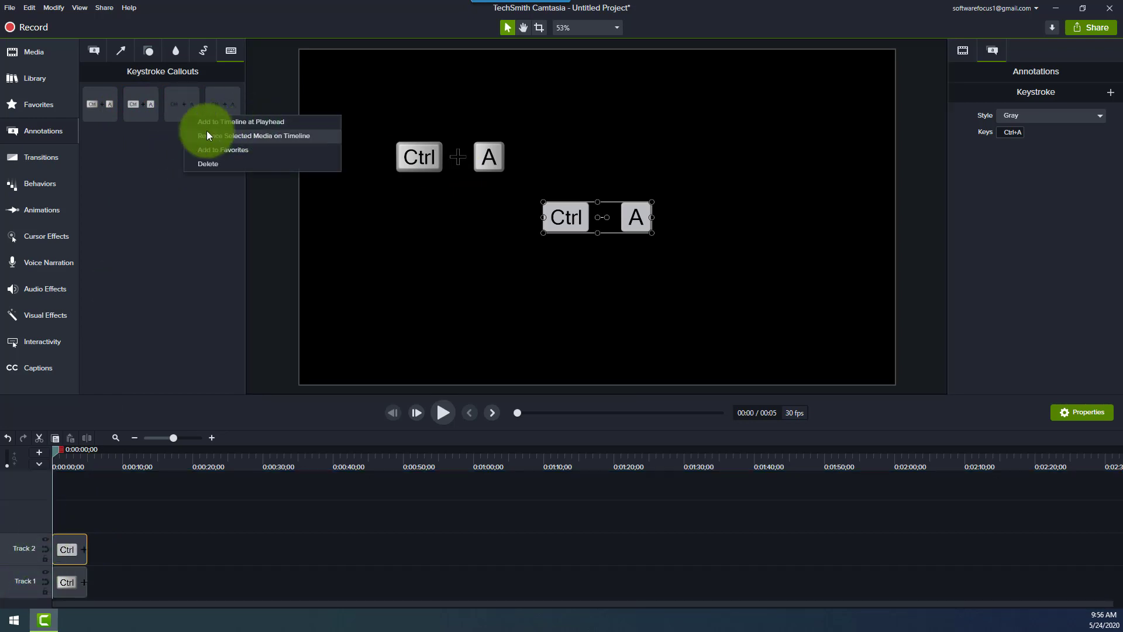
{"action": "left_click", "coordinate": [238, 126]}
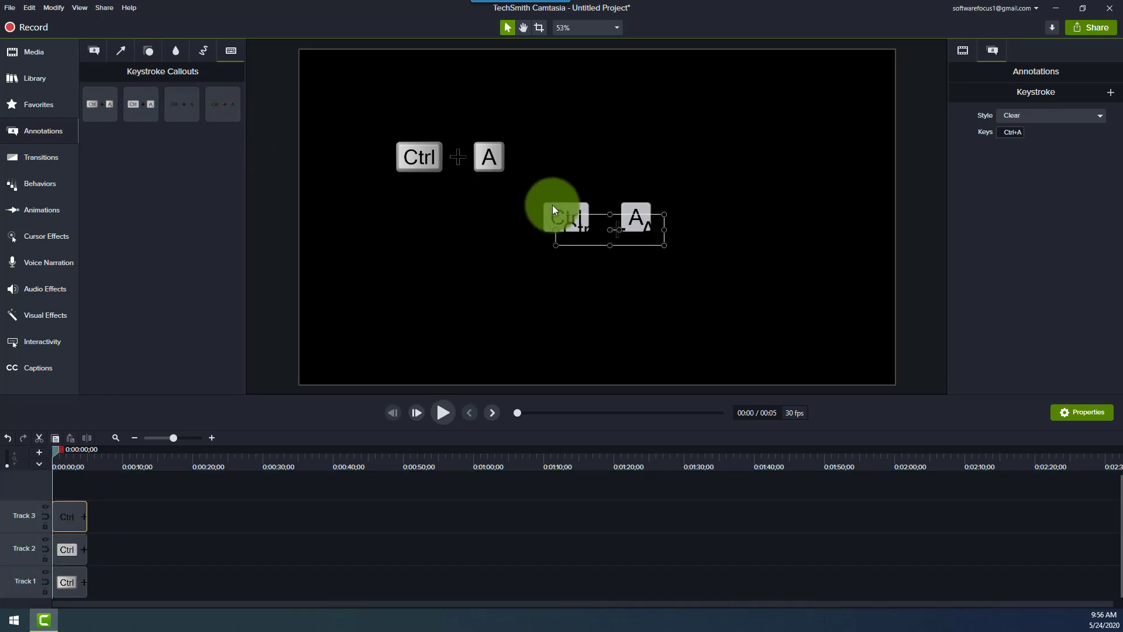
{"action": "left_click_drag", "start_coordinate": [605, 223], "coordinate": [548, 256]}
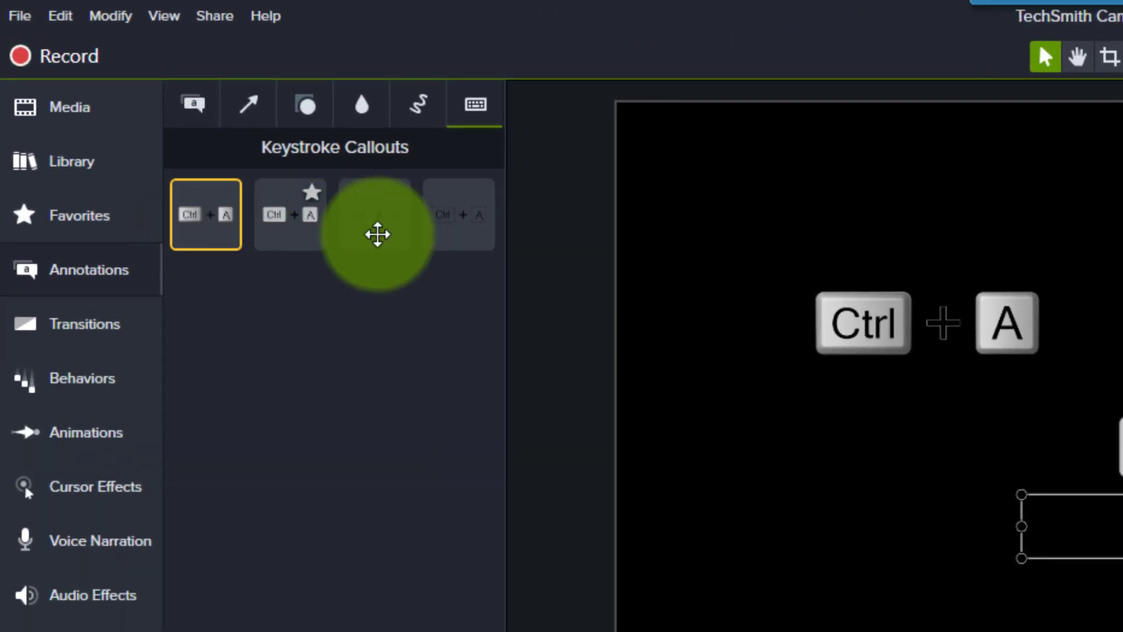
{"action": "left_click", "coordinate": [454, 238]}
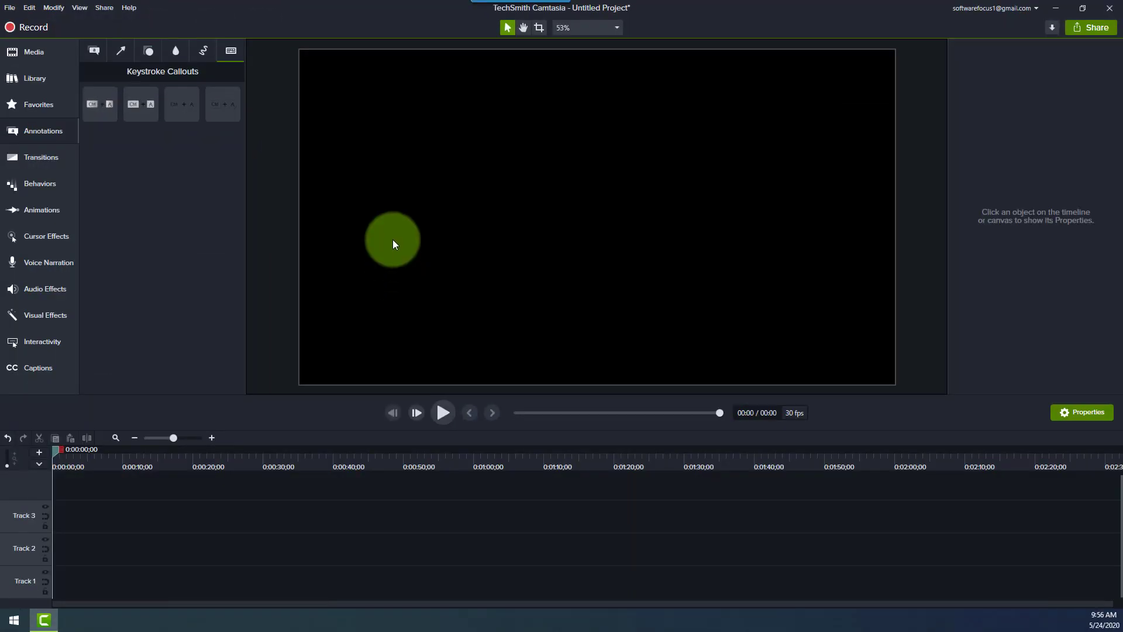
{"action": "left_click_drag", "start_coordinate": [193, 102], "coordinate": [417, 230]}
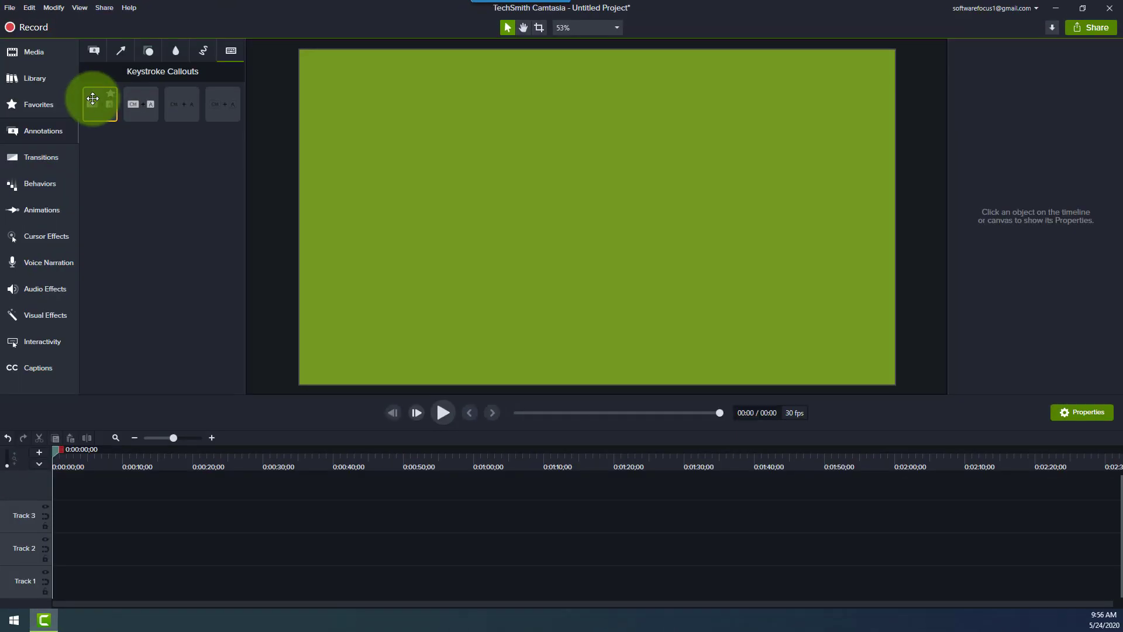
- Add the Traditional Ctrl+A keystroke callout to the green canvas and position it in the upper-left area
{"action": "left_click_drag", "start_coordinate": [90, 95], "coordinate": [321, 170]}
{"action": "left_click_drag", "start_coordinate": [119, 217], "coordinate": [291, 189]}
{"action": "left_click", "coordinate": [239, 186]}
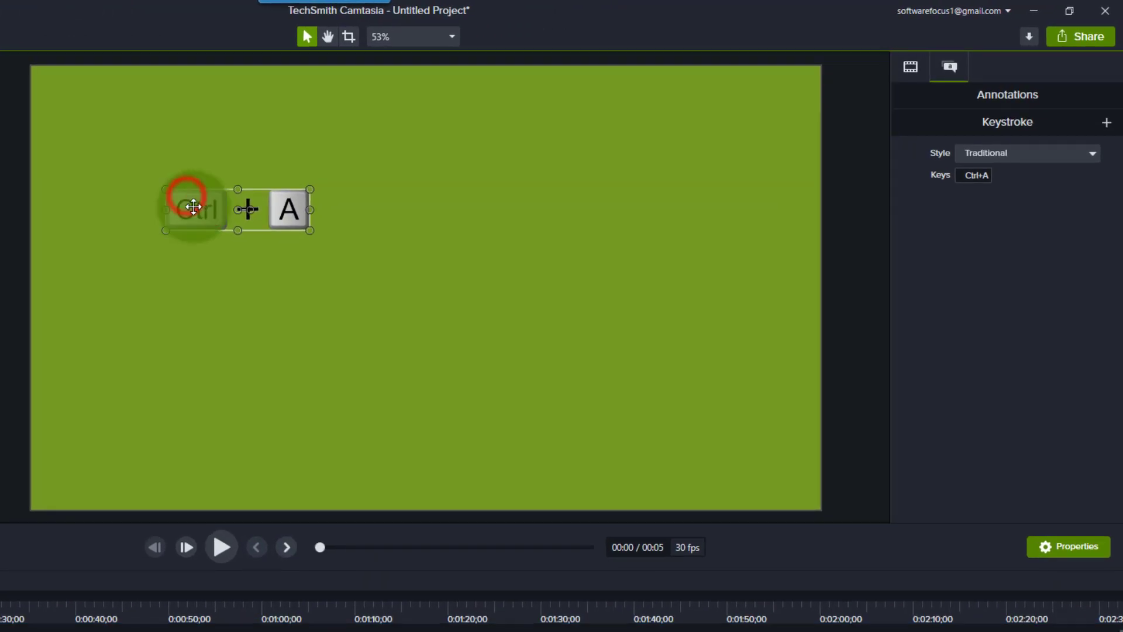
{"action": "left_click_drag", "start_coordinate": [193, 206], "coordinate": [243, 203]}
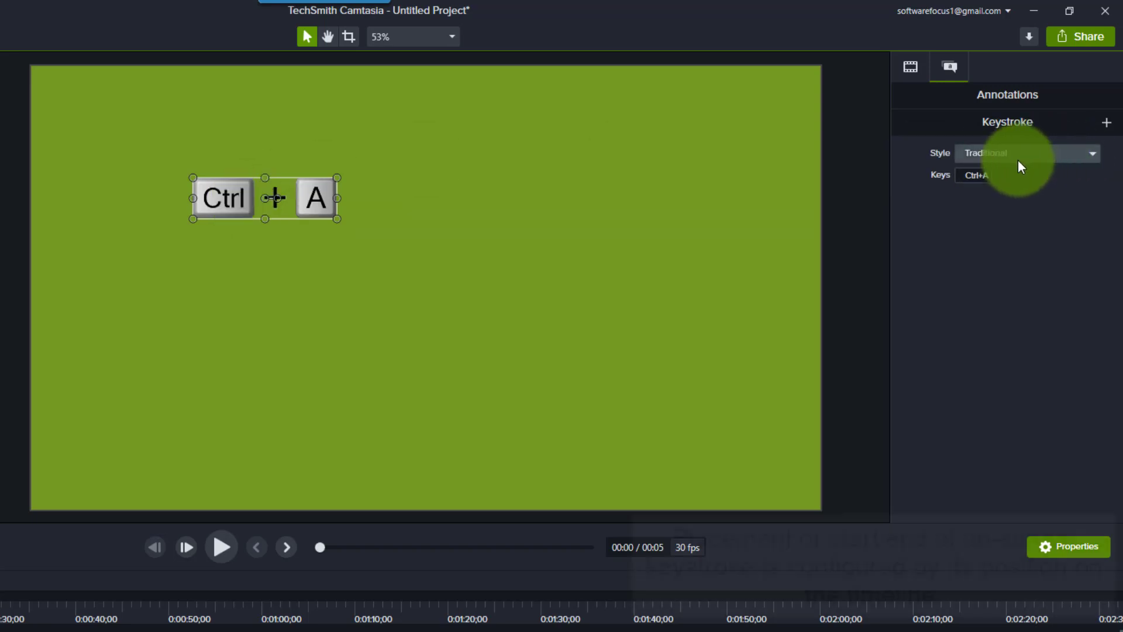
{"action": "left_click", "coordinate": [948, 77]}
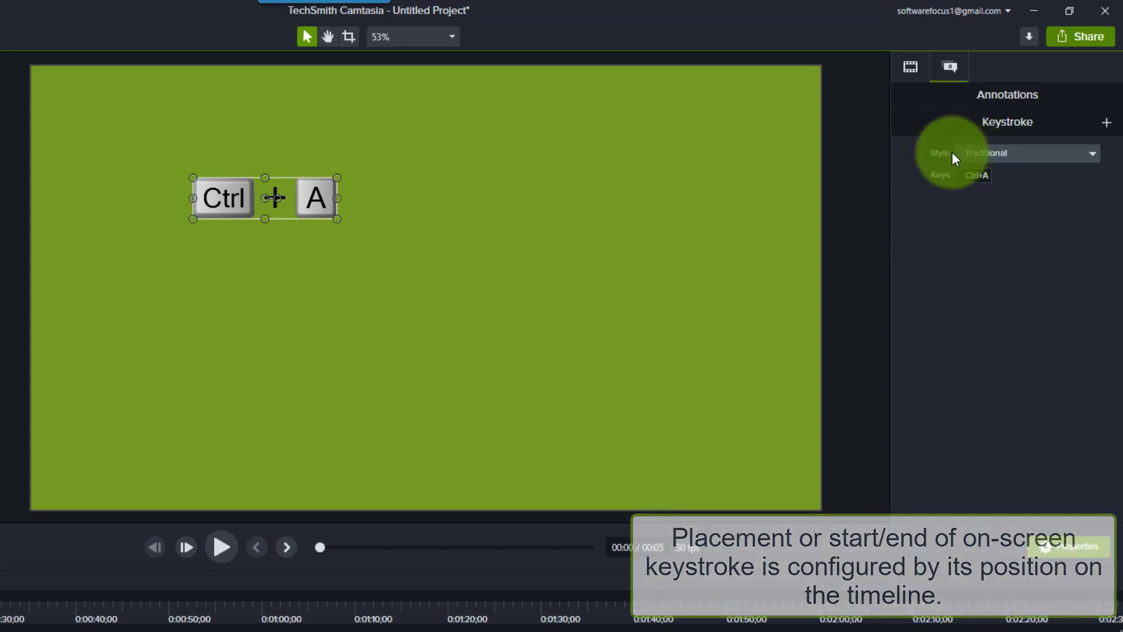
- Try the Gray and Clear styles on the keystroke callout
{"action": "left_click", "coordinate": [975, 155]}
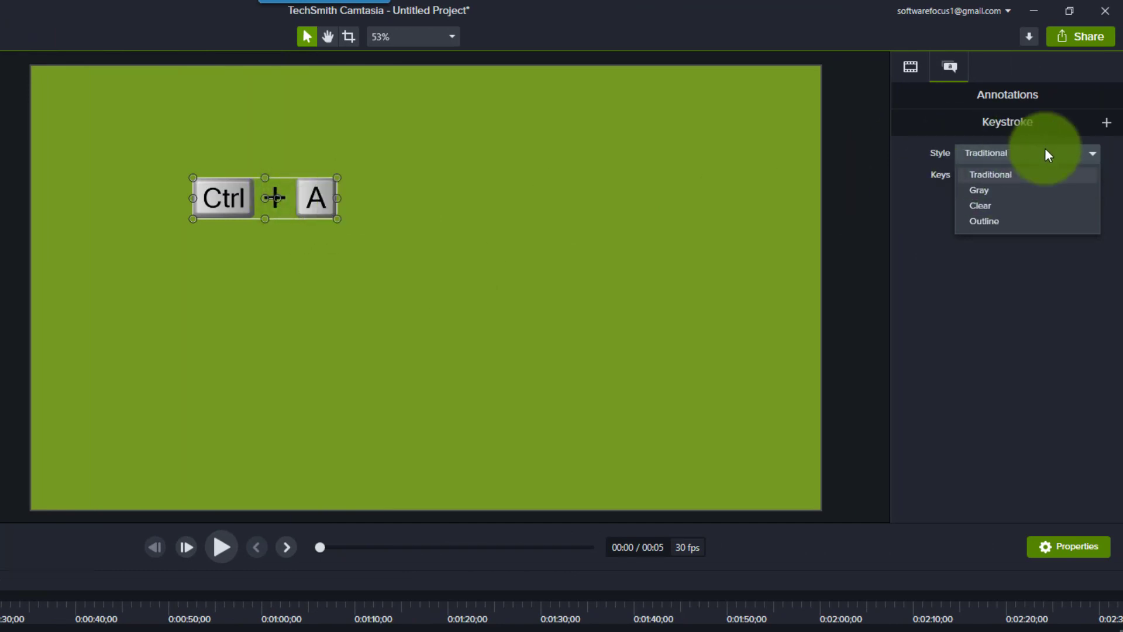
{"action": "left_click", "coordinate": [1001, 188]}
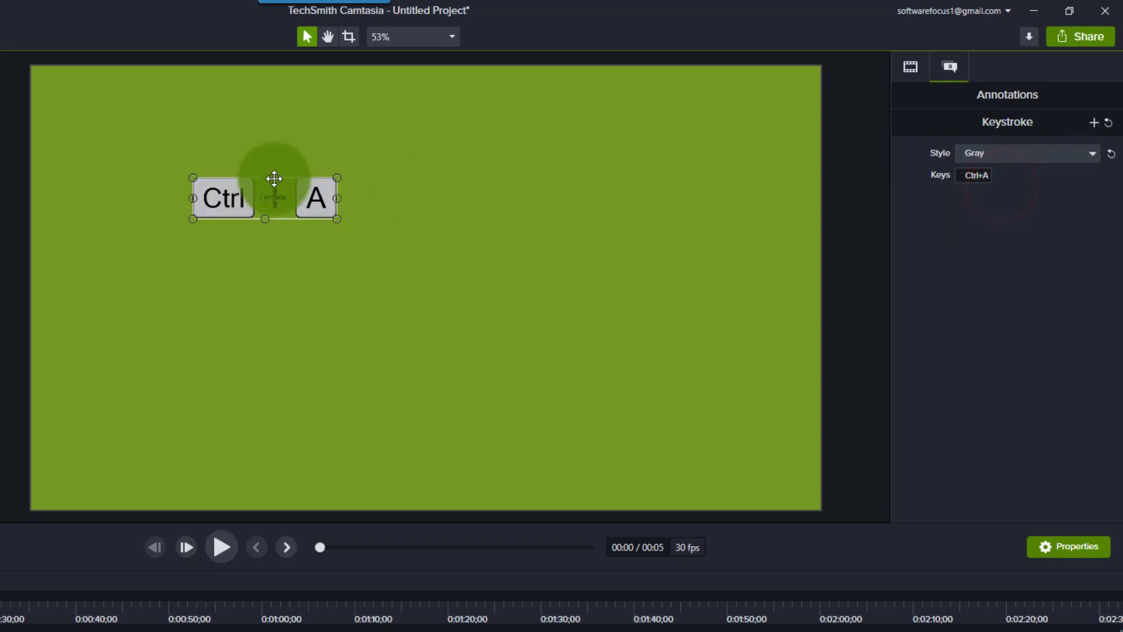
{"action": "left_click", "coordinate": [988, 153]}
{"action": "left_click", "coordinate": [973, 206]}
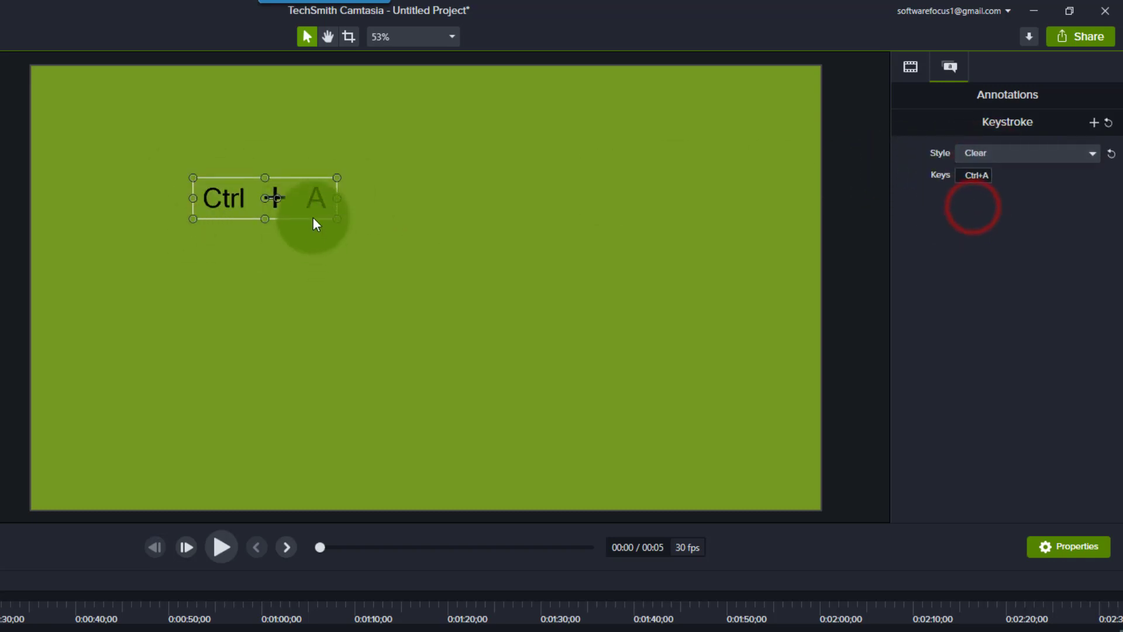
{"action": "left_click", "coordinate": [440, 193]}
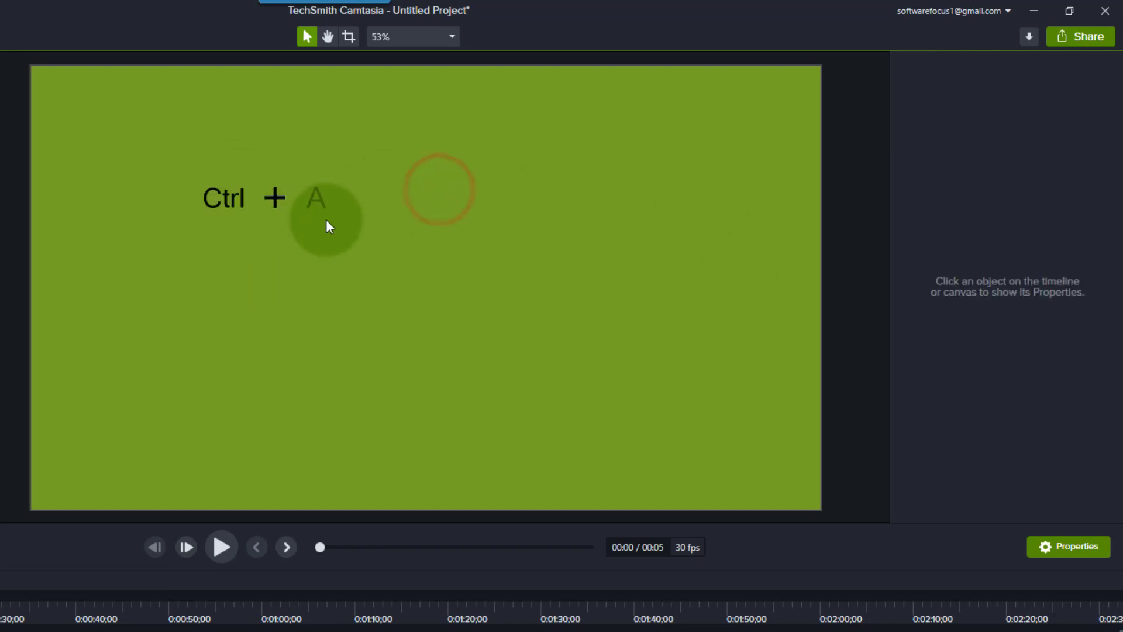
{"action": "left_click", "coordinate": [303, 193]}
- Try the Outline style on the keystroke callout and reset its style to Traditional
{"action": "left_click", "coordinate": [1035, 153]}
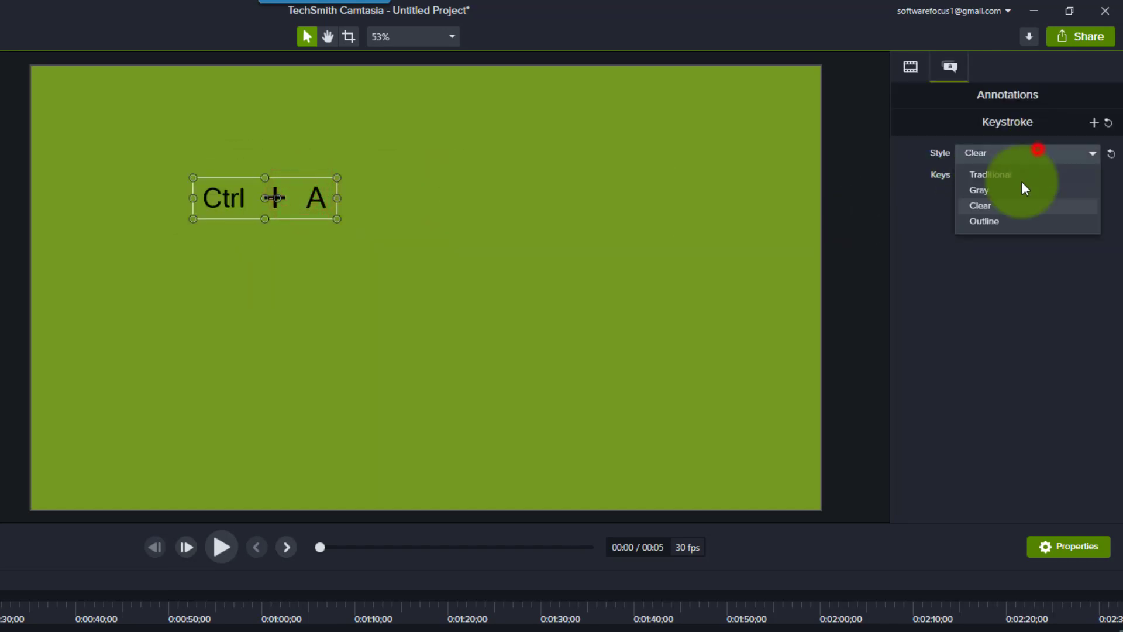
{"action": "left_click", "coordinate": [1002, 222]}
{"action": "left_click", "coordinate": [424, 226]}
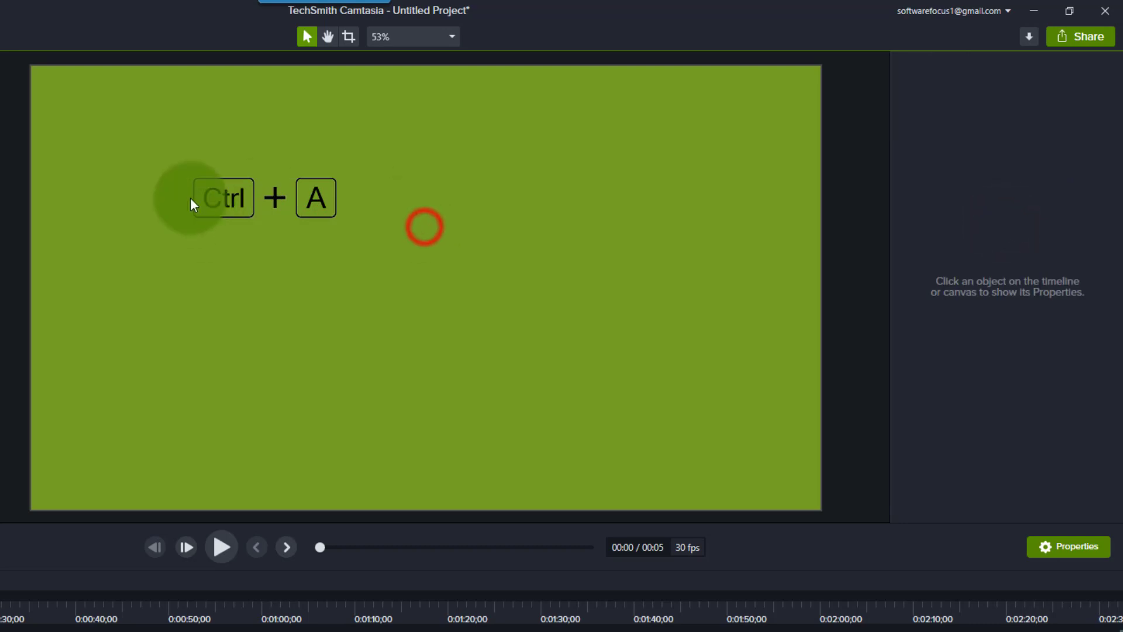
{"action": "left_click", "coordinate": [316, 186]}
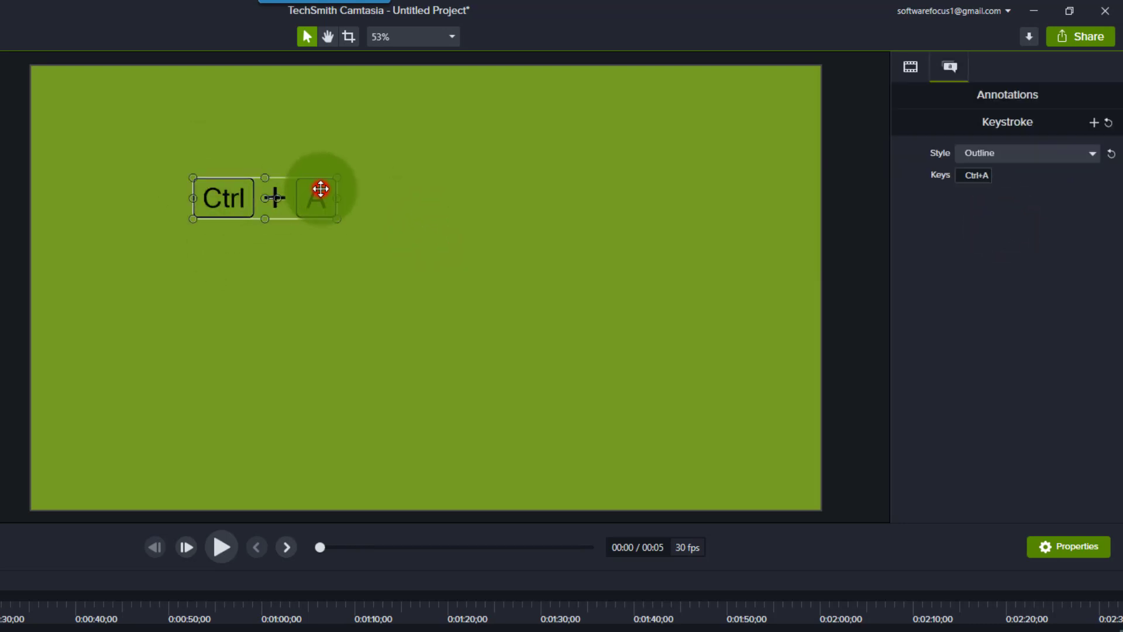
{"action": "left_click", "coordinate": [1110, 155]}
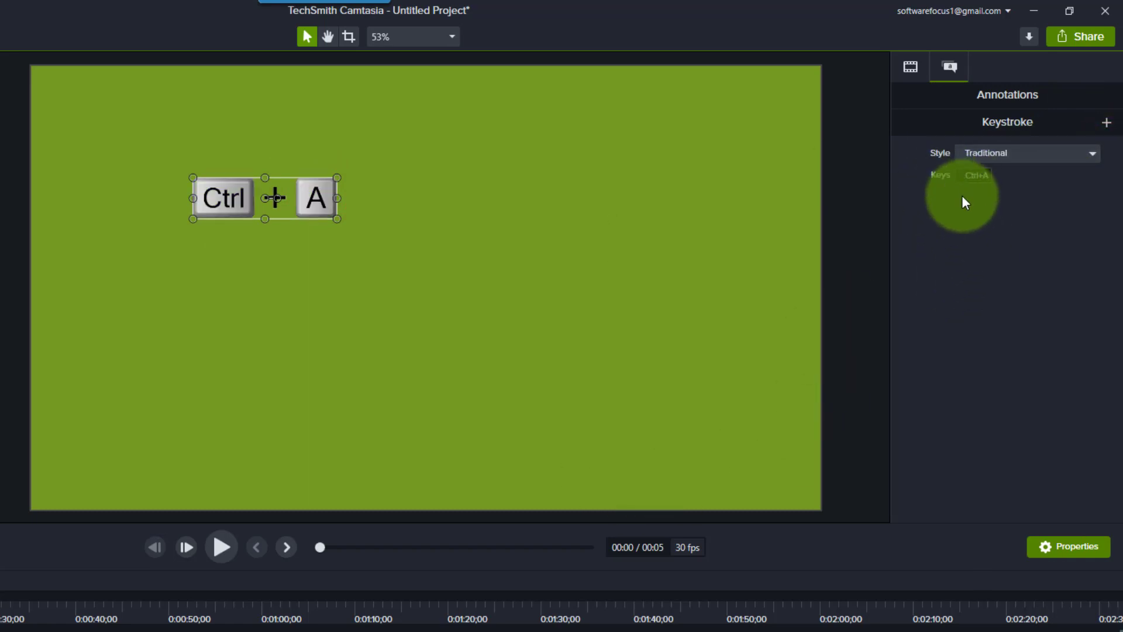
- Set the callout's shortcut to Ctrl+Shift
{"action": "left_click", "coordinate": [977, 176]}
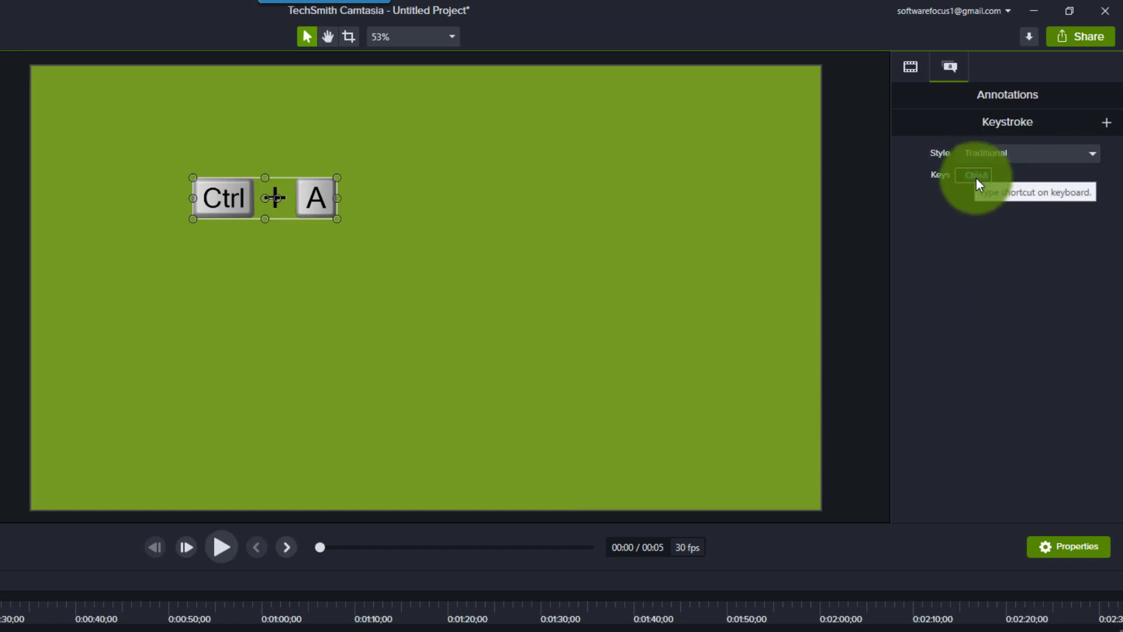
{"action": "key", "text": "ctrl+a"}
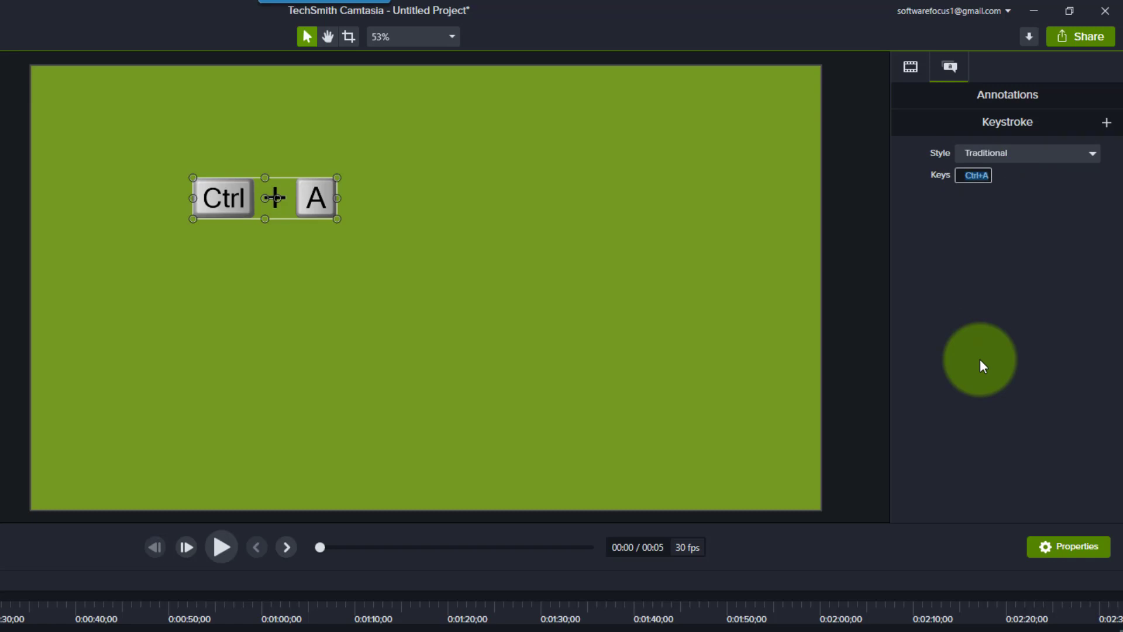
{"action": "key", "text": "ctrl+shift"}
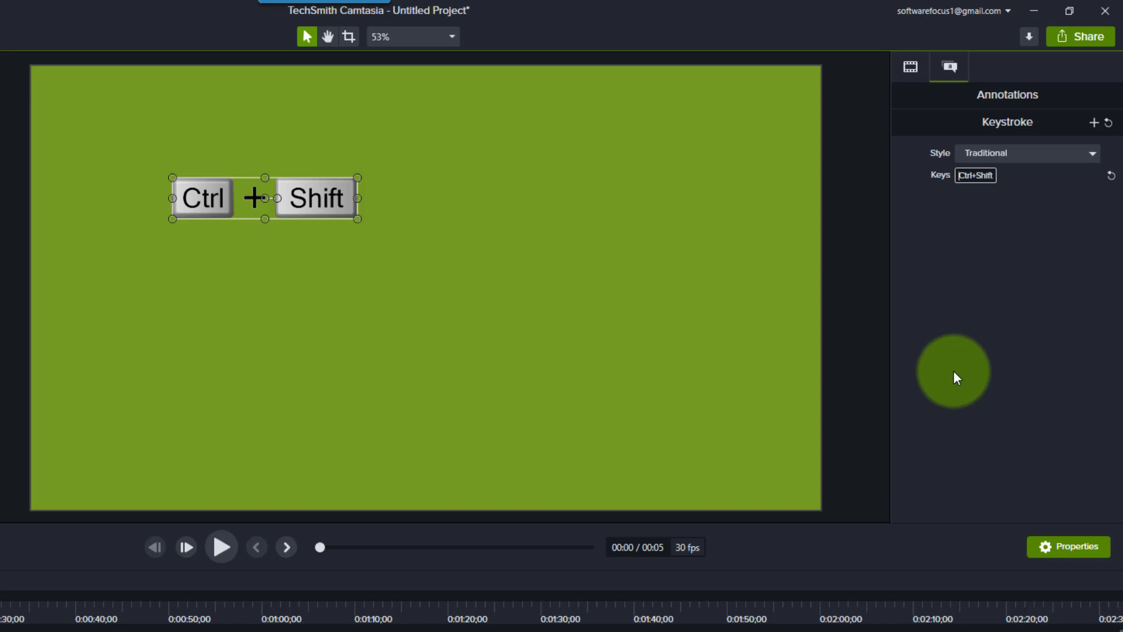
- Try to set the callout's shortcut to Ctrl+C
{"action": "left_click", "coordinate": [974, 179]}
{"action": "key", "text": "ctrl+shift"}
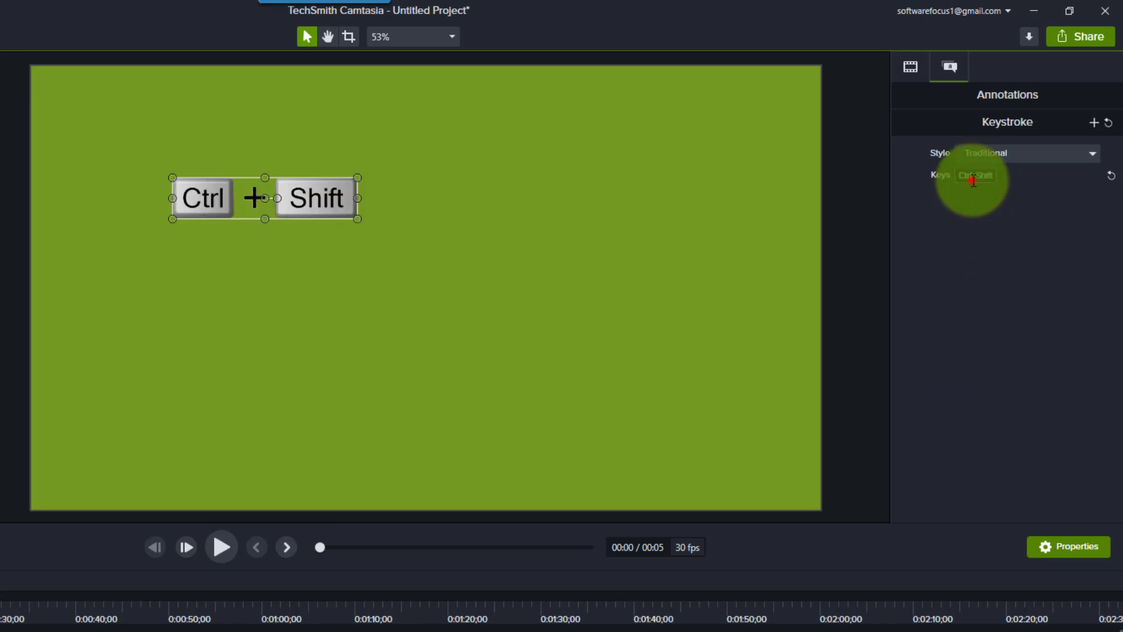
{"action": "key", "text": "ctrl"}
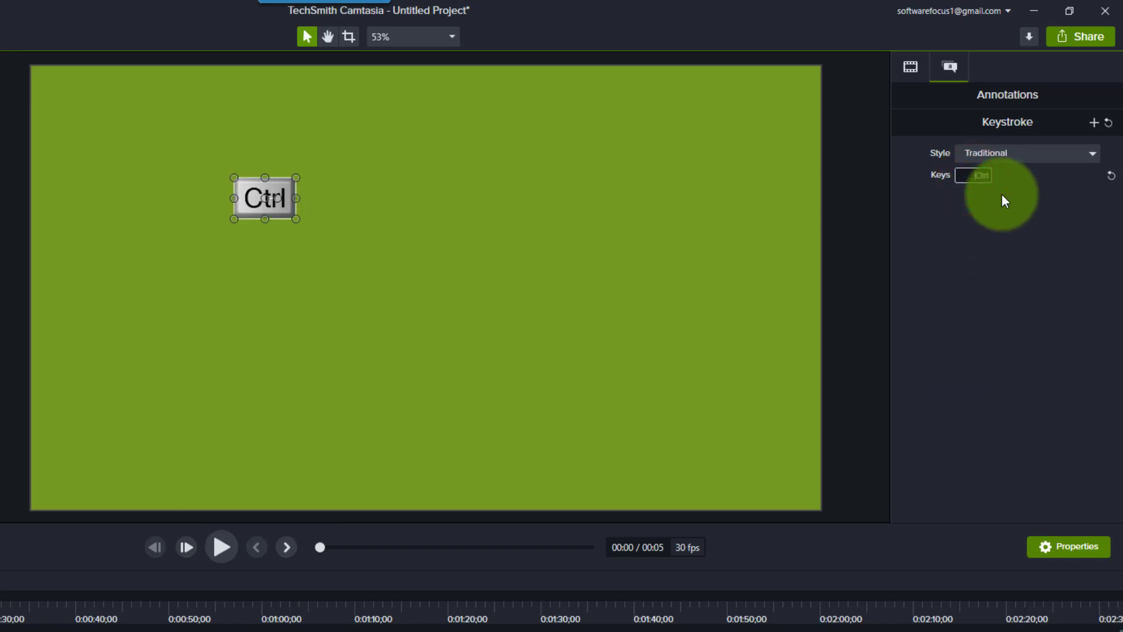
{"action": "key", "text": "ctrl+c"}
{"action": "key", "text": "c"}
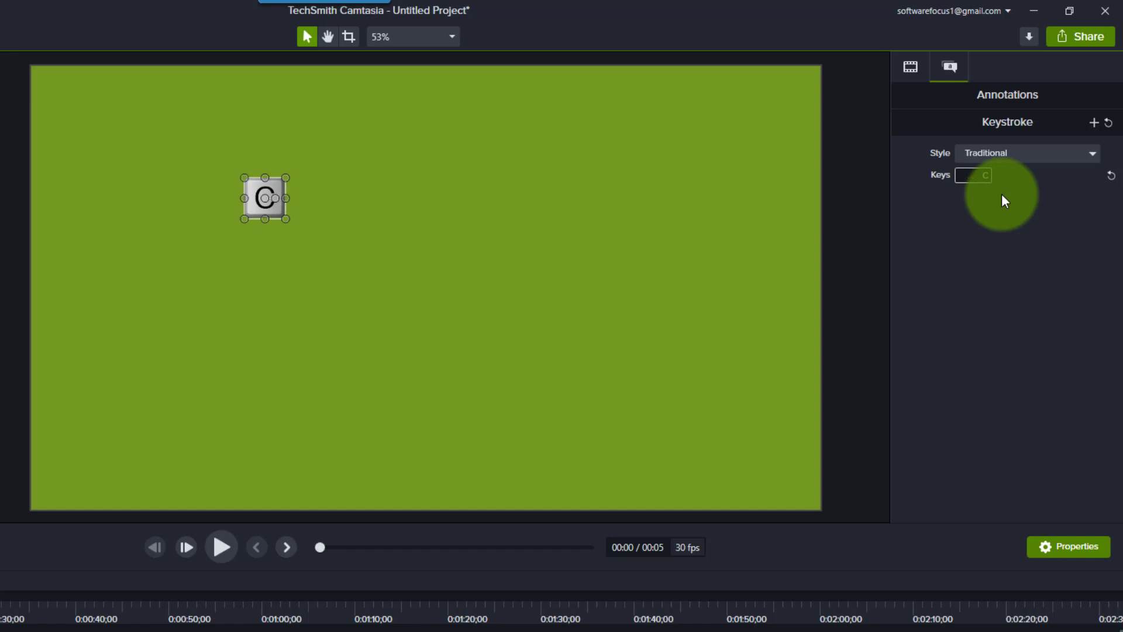
- Set the callout's shortcut to Ctrl+V and replace it with the single key Esc
{"action": "left_click", "coordinate": [985, 176]}
{"action": "key", "text": "ctrl"}
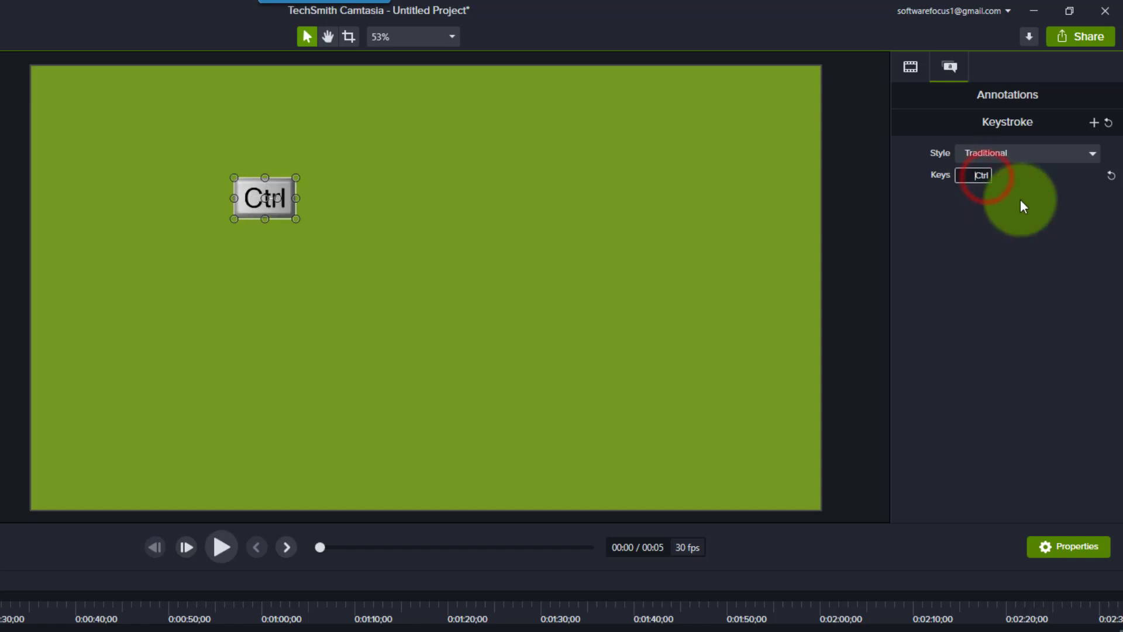
{"action": "key", "text": "ctrl+v"}
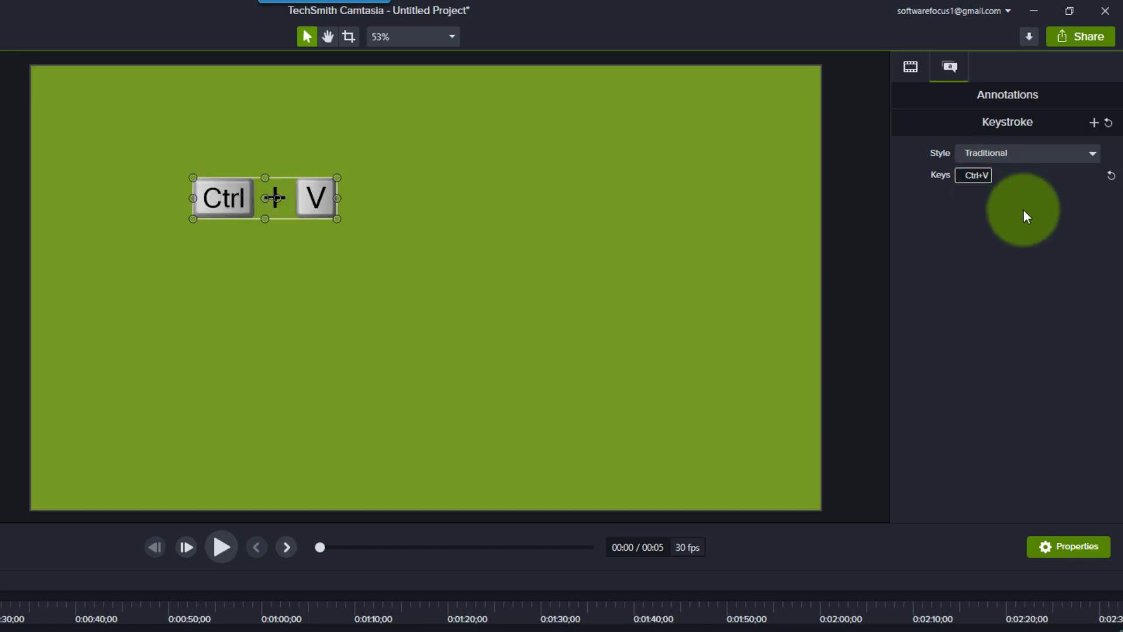
{"action": "left_click", "coordinate": [976, 175]}
{"action": "key", "text": "Escape"}
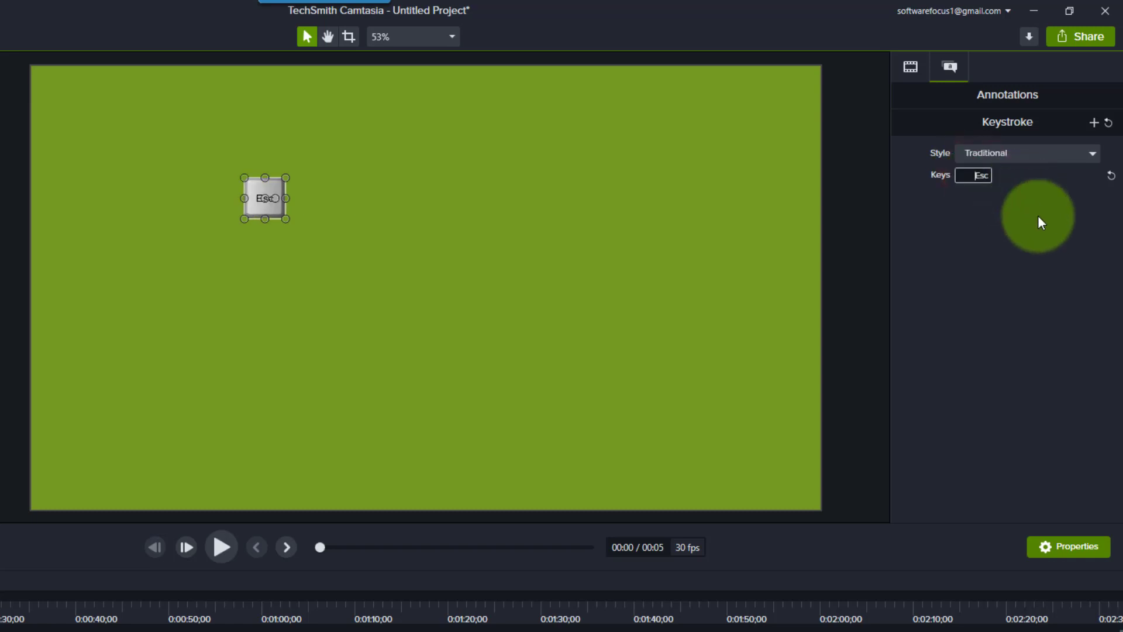
- Move the Esc keystroke callout horizontally across to the right half of the canvas
{"action": "left_click_drag", "start_coordinate": [265, 205], "coordinate": [566, 216]}
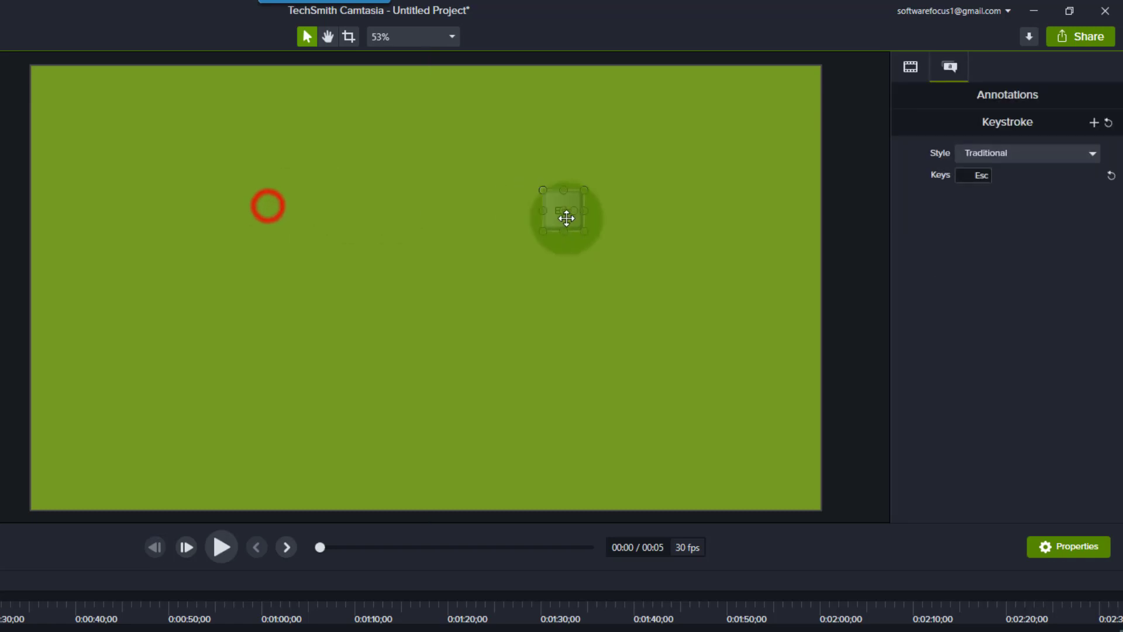
{"action": "left_click", "coordinate": [648, 335]}
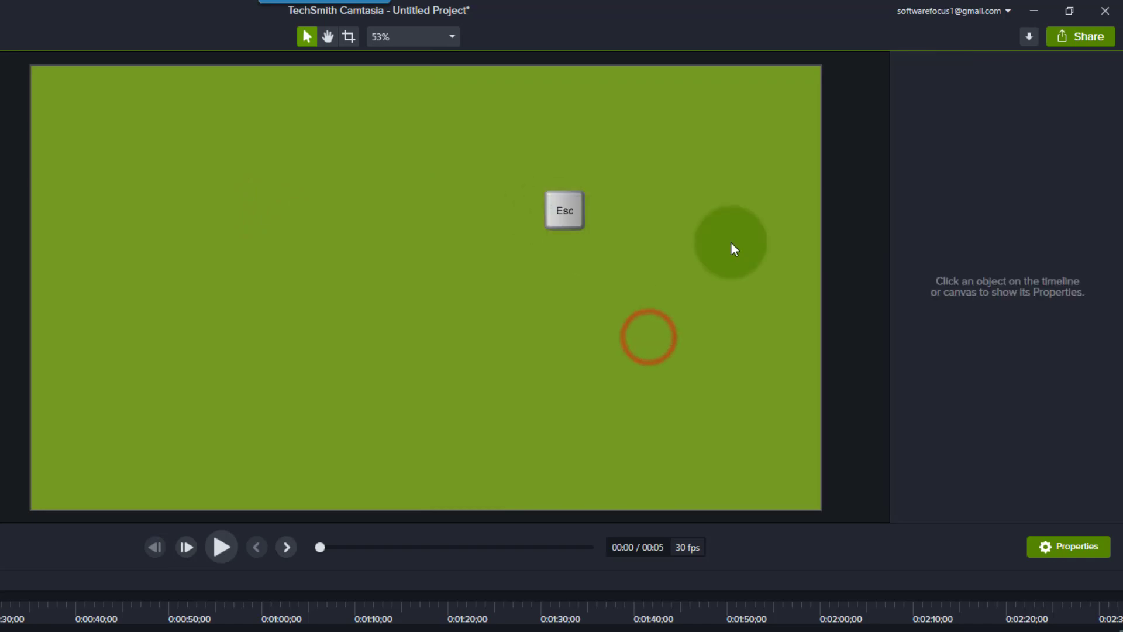
{"action": "left_click", "coordinate": [566, 223]}
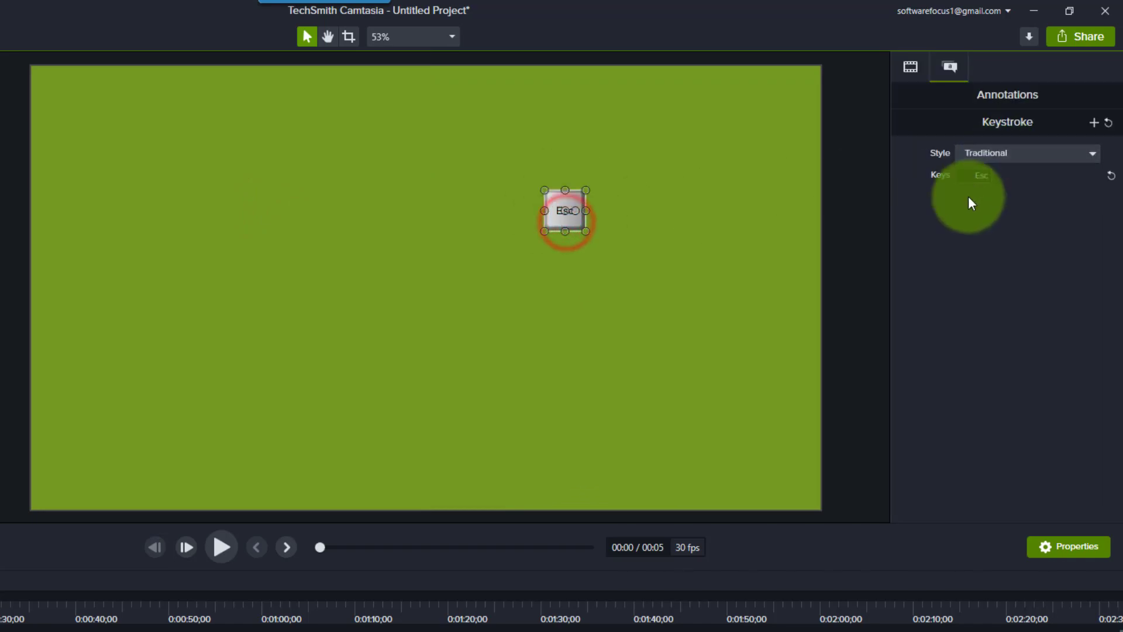
- Change the Esc callout's shortcut to Ctrl+T
{"action": "left_click", "coordinate": [973, 176]}
{"action": "key", "text": "ctrl+v"}
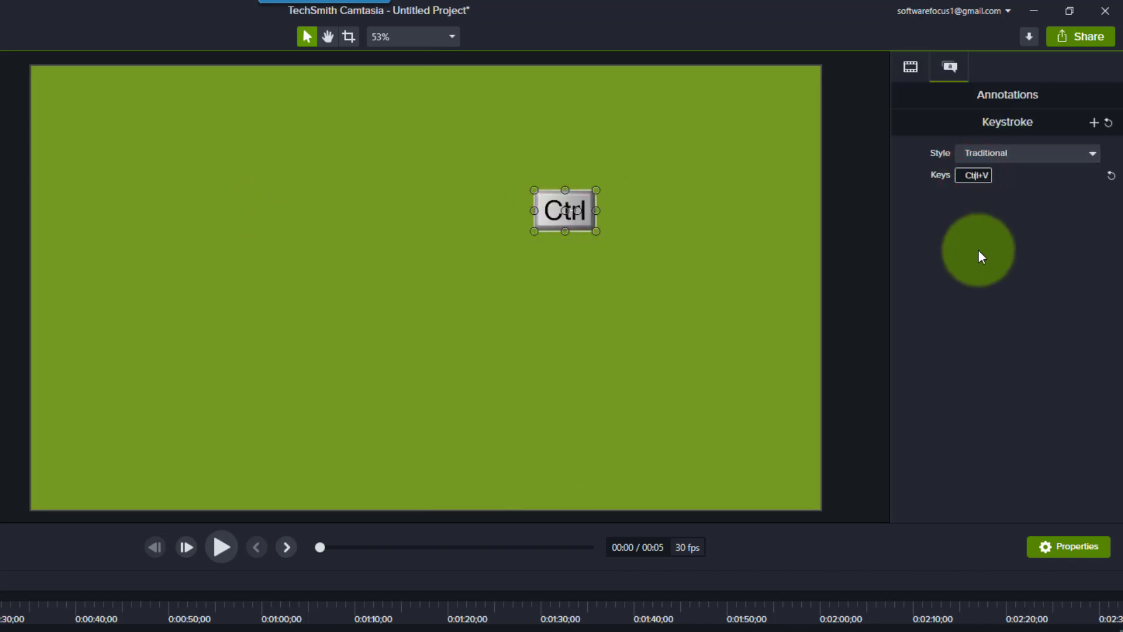
{"action": "key", "text": "ctrl"}
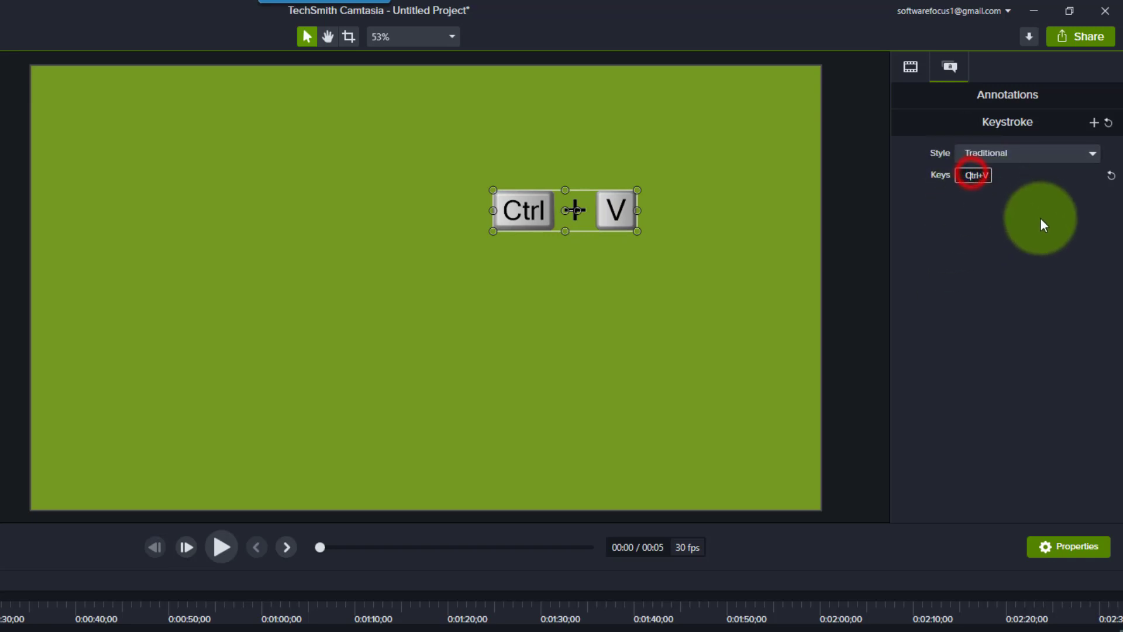
{"action": "key", "text": "ctrl+t"}
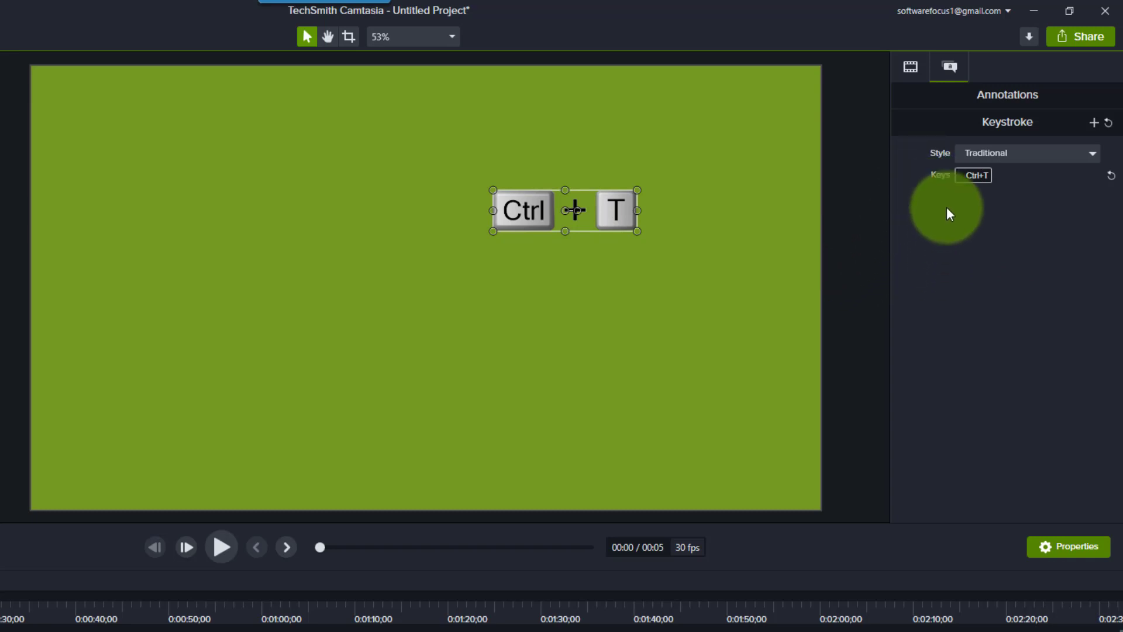
- Scale the Ctrl+T callout to 112.5% and lower its opacity to 82%
{"action": "left_click", "coordinate": [911, 69]}
{"action": "mouse_move", "coordinate": [977, 125]}
{"action": "left_mouse_down"}
{"action": "mouse_move", "coordinate": [987, 131]}
{"action": "mouse_move", "coordinate": [969, 136]}
{"action": "mouse_move", "coordinate": [995, 129]}
{"action": "mouse_move", "coordinate": [978, 132]}
{"action": "left_mouse_up"}
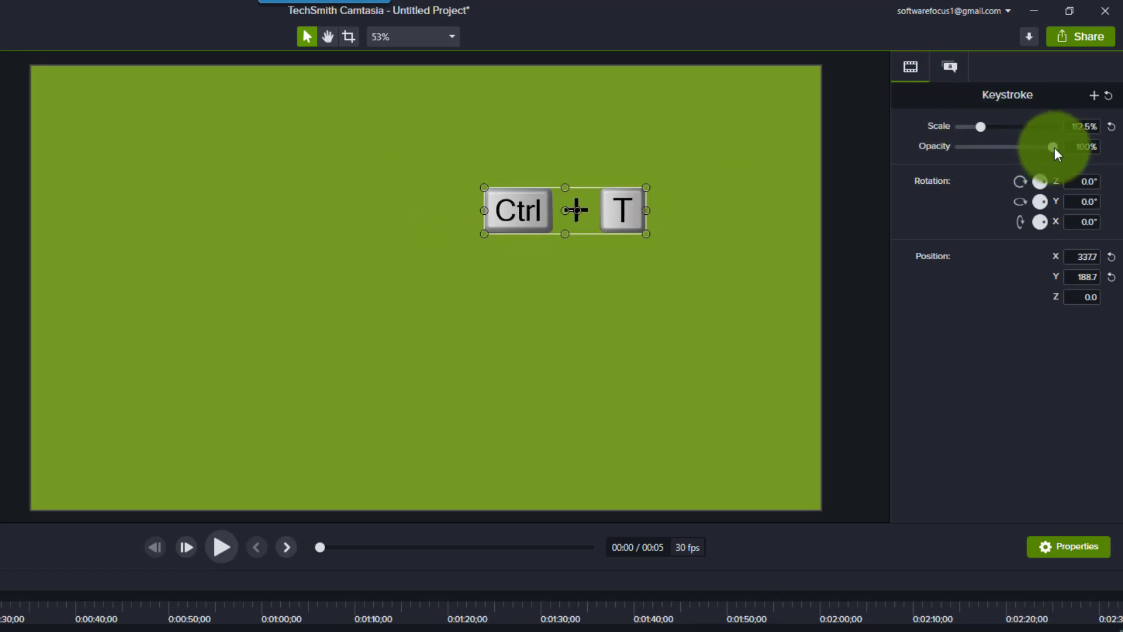
{"action": "mouse_move", "coordinate": [1053, 146]}
{"action": "left_mouse_down"}
{"action": "mouse_move", "coordinate": [998, 147]}
{"action": "mouse_move", "coordinate": [1047, 147]}
{"action": "mouse_move", "coordinate": [1035, 147]}
{"action": "left_mouse_up"}
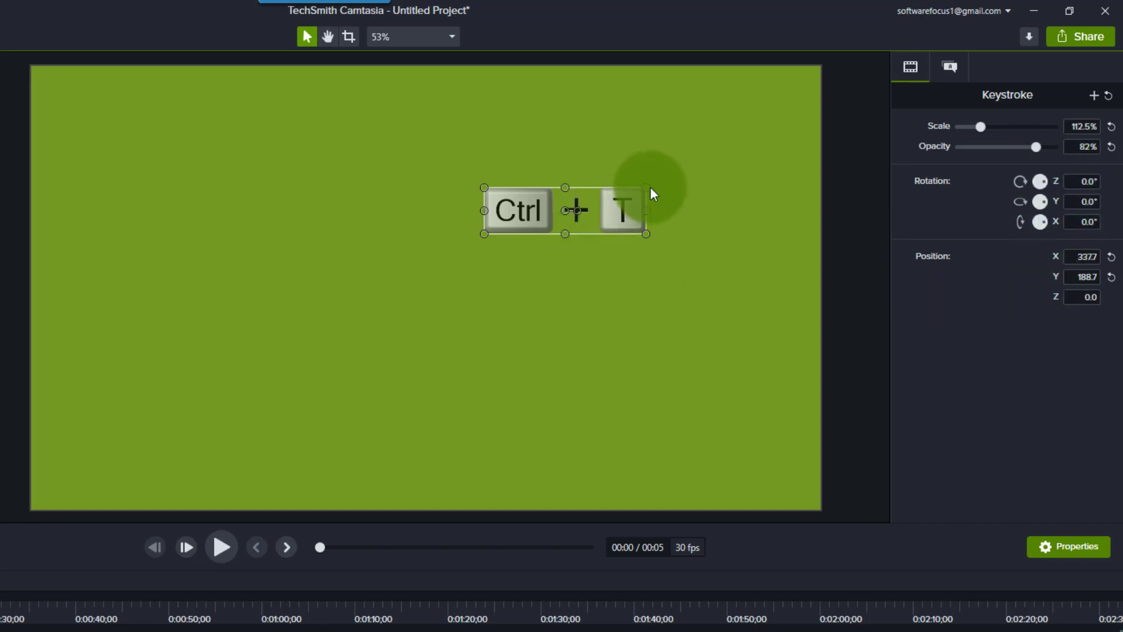
- Resize the Ctrl+T callout on the canvas to about 119% scale and shift it slightly down and to the left
{"action": "mouse_move", "coordinate": [648, 188]}
{"action": "left_mouse_down"}
{"action": "mouse_move", "coordinate": [576, 184]}
{"action": "mouse_move", "coordinate": [655, 170]}
{"action": "left_mouse_up"}
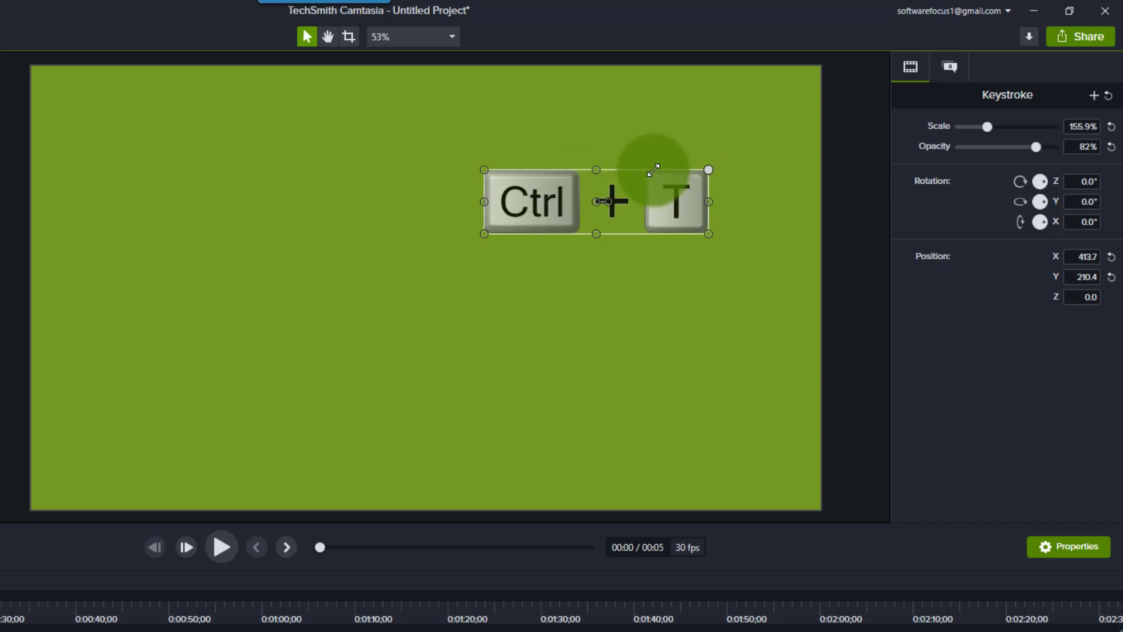
{"action": "left_click_drag", "start_coordinate": [708, 205], "coordinate": [650, 208]}
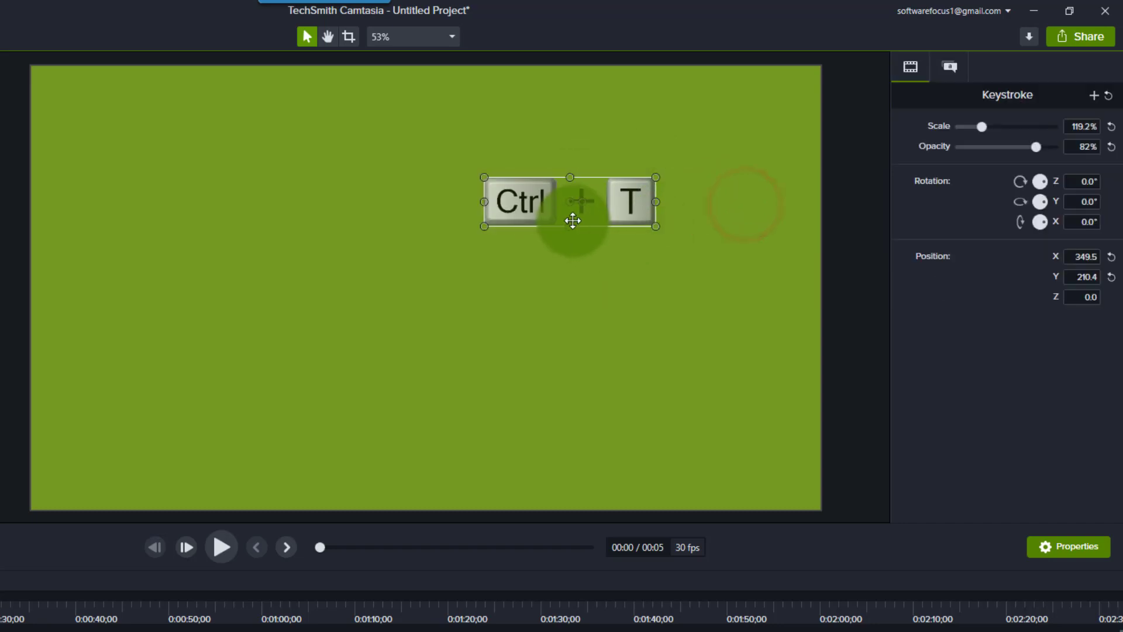
{"action": "mouse_move", "coordinate": [570, 200]}
{"action": "left_mouse_down"}
{"action": "mouse_move", "coordinate": [451, 216]}
{"action": "mouse_move", "coordinate": [574, 213]}
{"action": "mouse_move", "coordinate": [550, 200]}
{"action": "mouse_move", "coordinate": [621, 193]}
{"action": "mouse_move", "coordinate": [617, 211]}
{"action": "left_mouse_up"}
- Change the keystroke callout's shortcut to Ctrl+V and switch its style to flat keys with a thin outline
{"action": "left_click", "coordinate": [950, 66]}
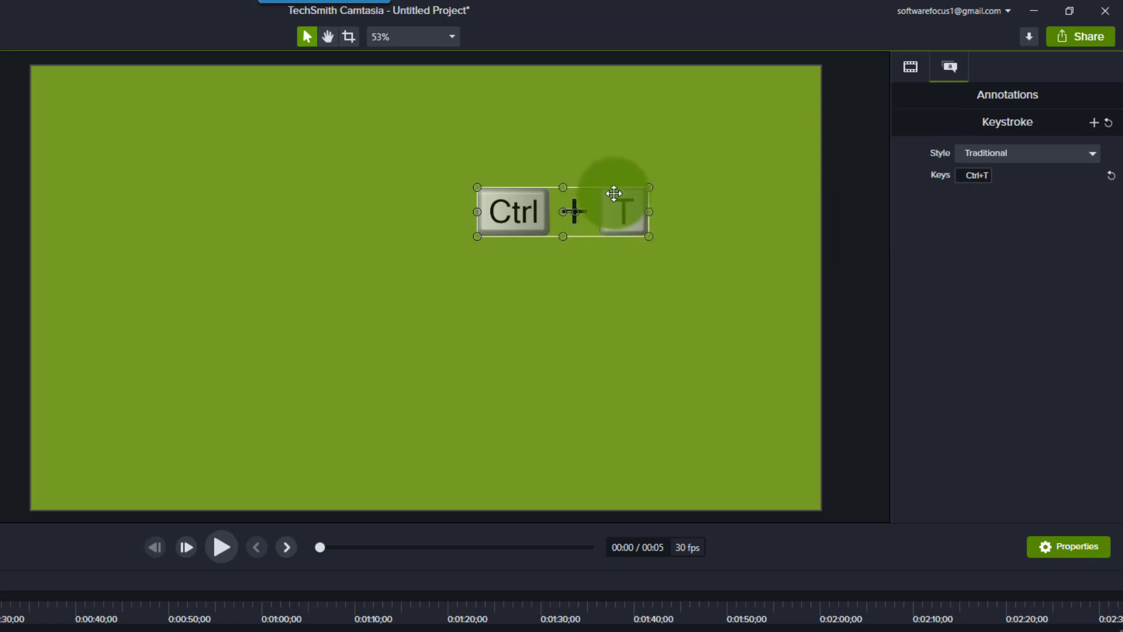
{"action": "left_click", "coordinate": [974, 175]}
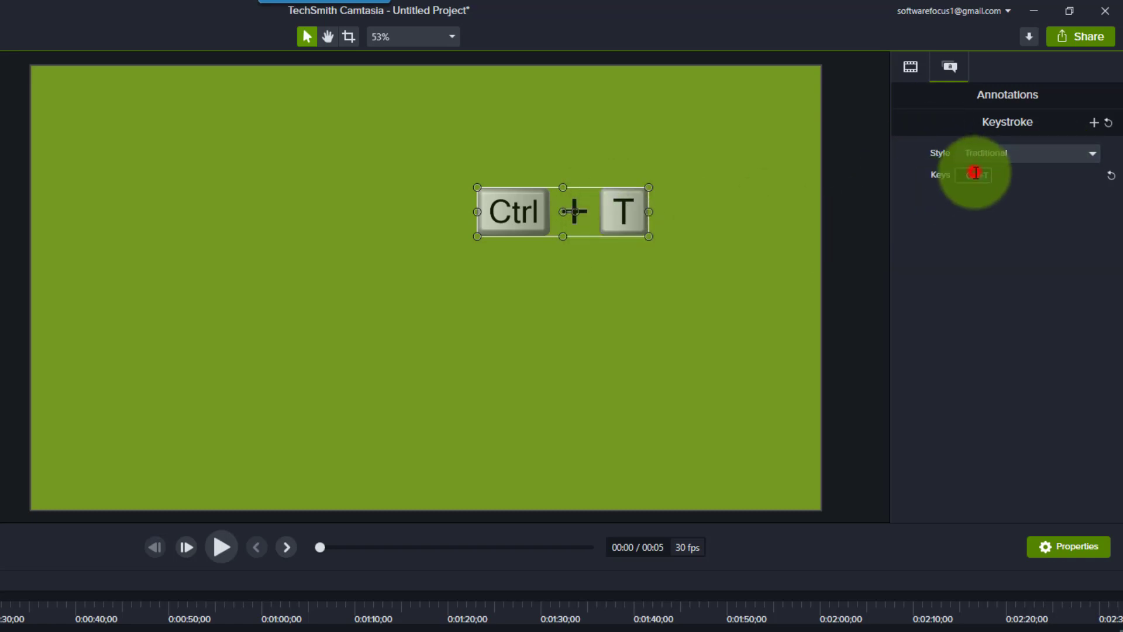
{"action": "key", "text": "ctrl+v"}
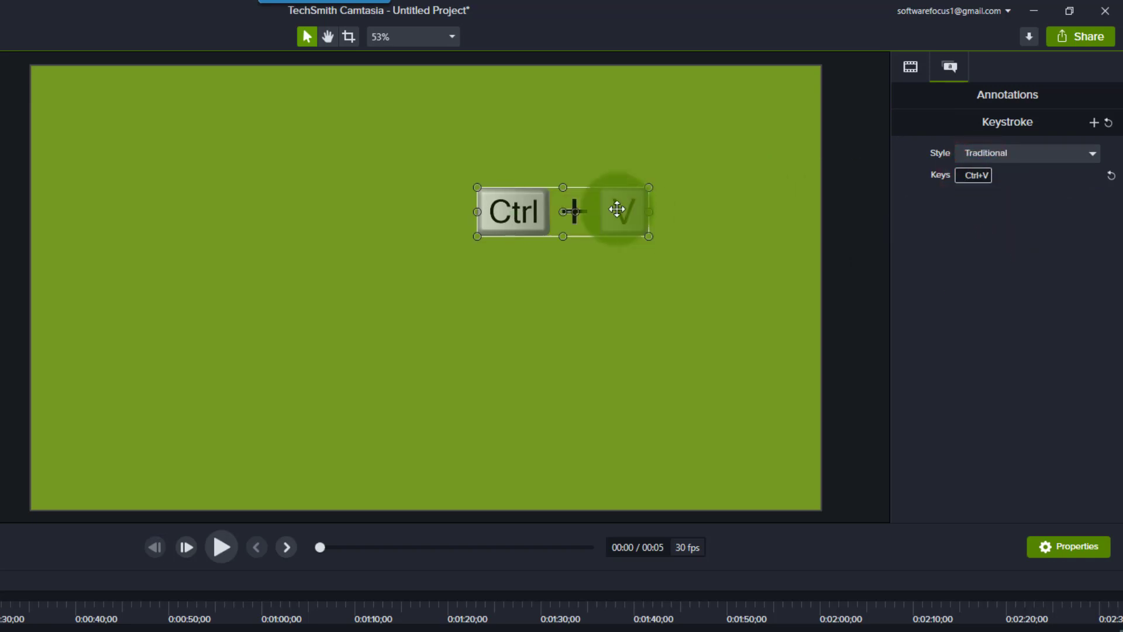
{"action": "left_click", "coordinate": [1006, 151]}
{"action": "left_click", "coordinate": [998, 185]}
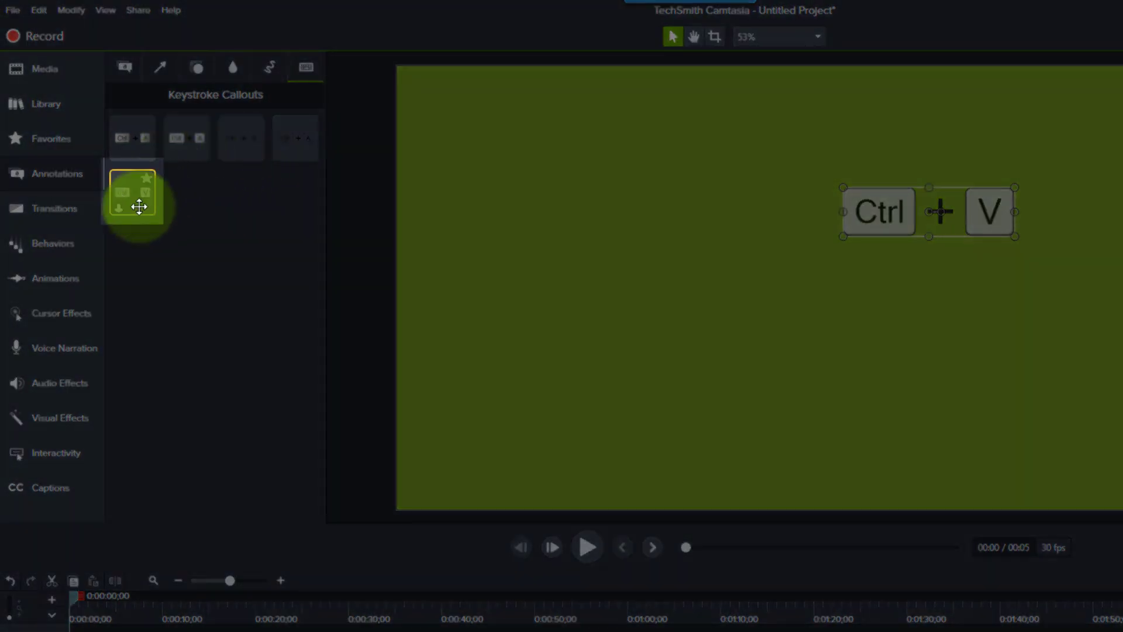
- Show the available actions for the custom Ctrl+V preset among the keystroke callouts and dismiss them without choosing one
{"action": "left_click_drag", "start_coordinate": [165, 119], "coordinate": [132, 203]}
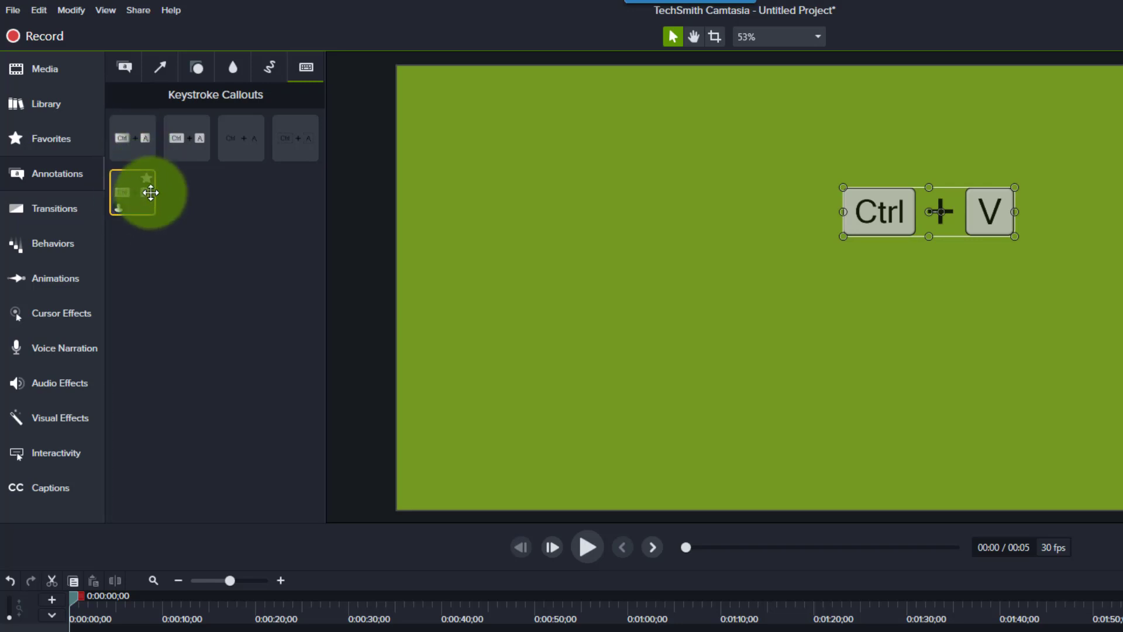
{"action": "right_click", "coordinate": [149, 200]}
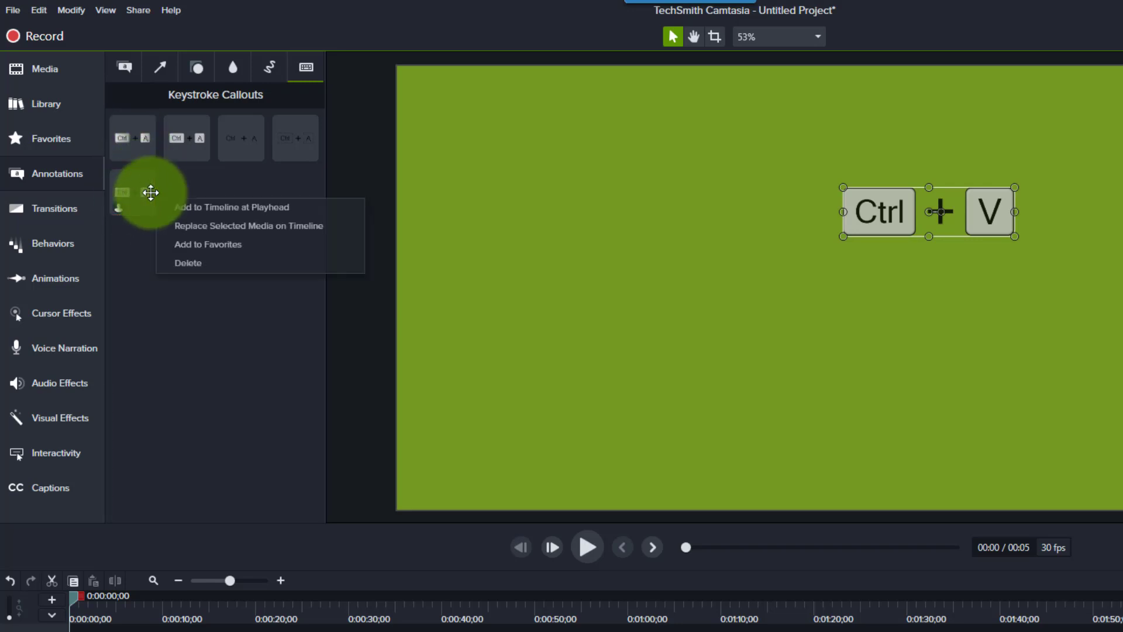
{"action": "left_click", "coordinate": [217, 334]}
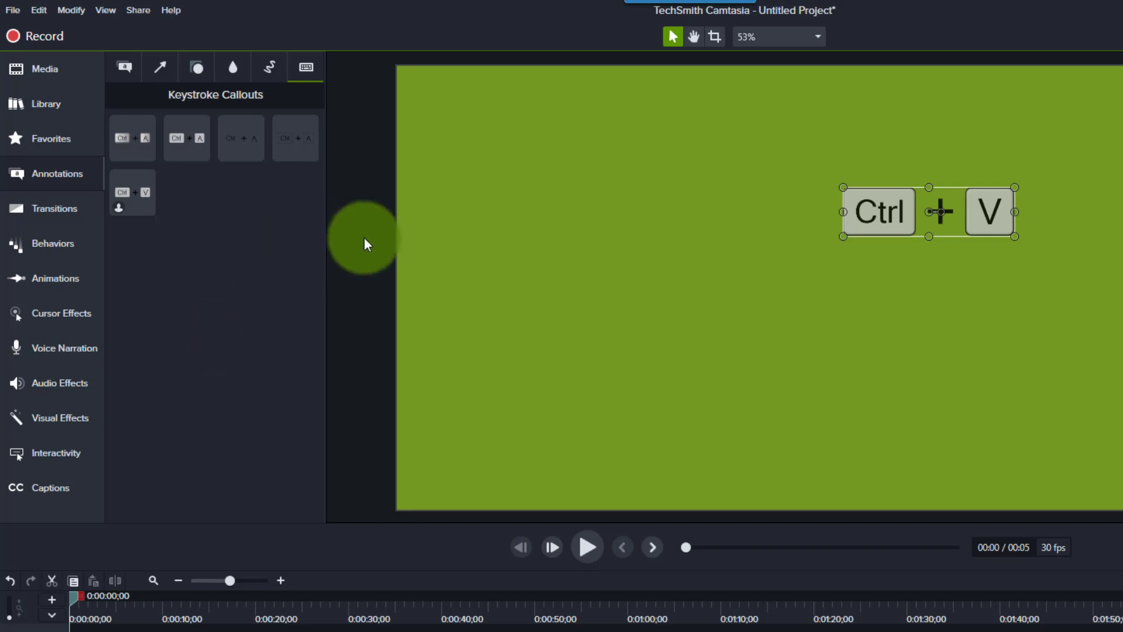